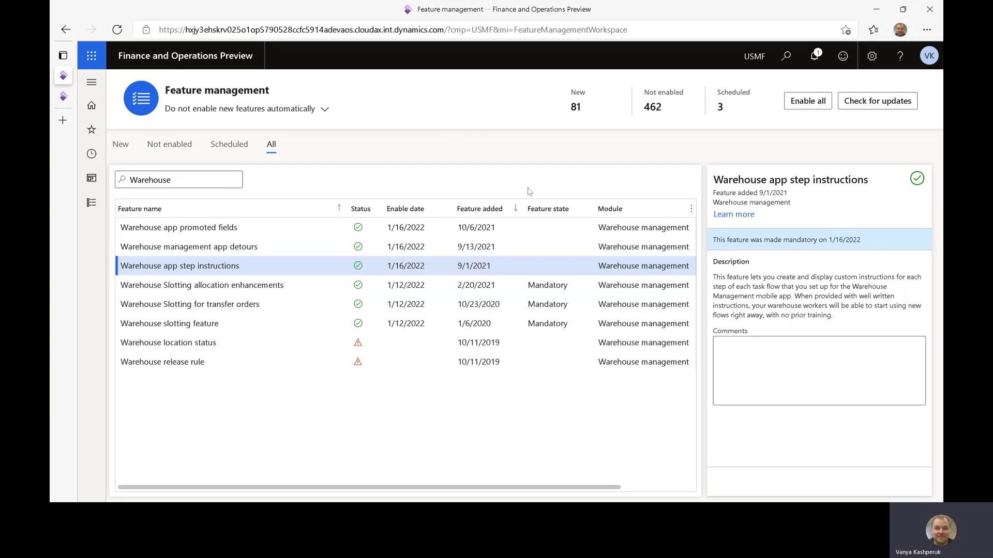
Review the descriptions of the Warehouse management app detours, Warehouse app step instructions and Warehouse app promoted fields features
{"action": "left_click", "coordinate": [298, 248]}
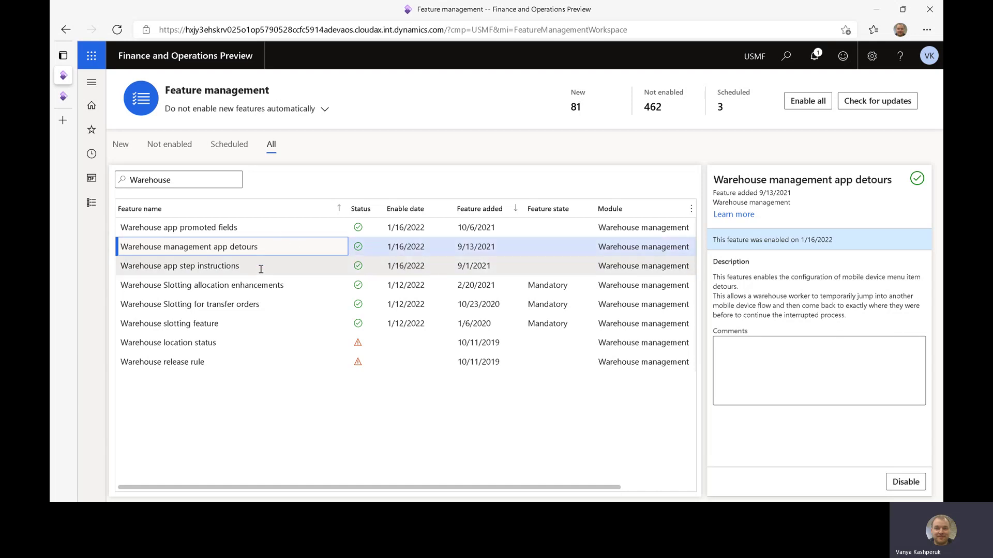
{"action": "left_click", "coordinate": [233, 266]}
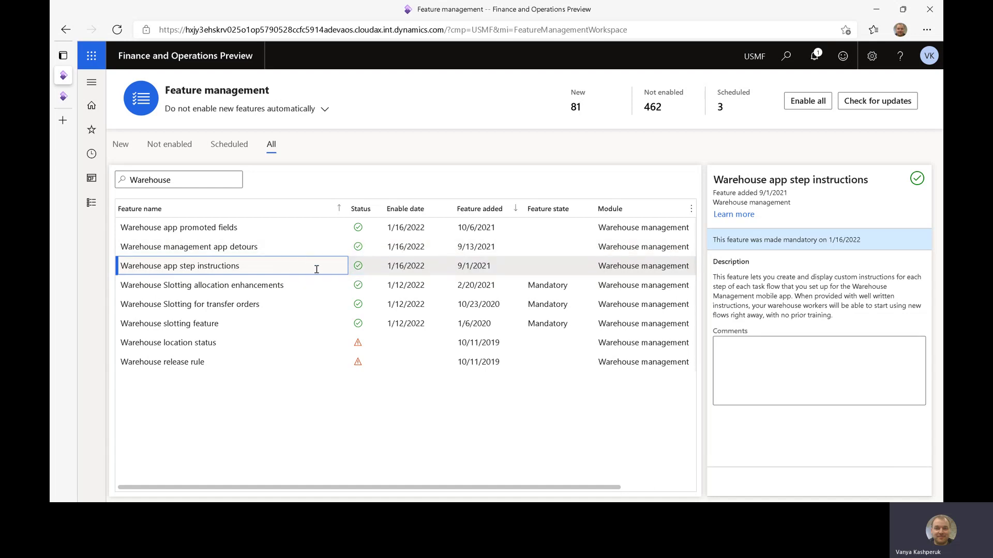
{"action": "left_click", "coordinate": [283, 226]}
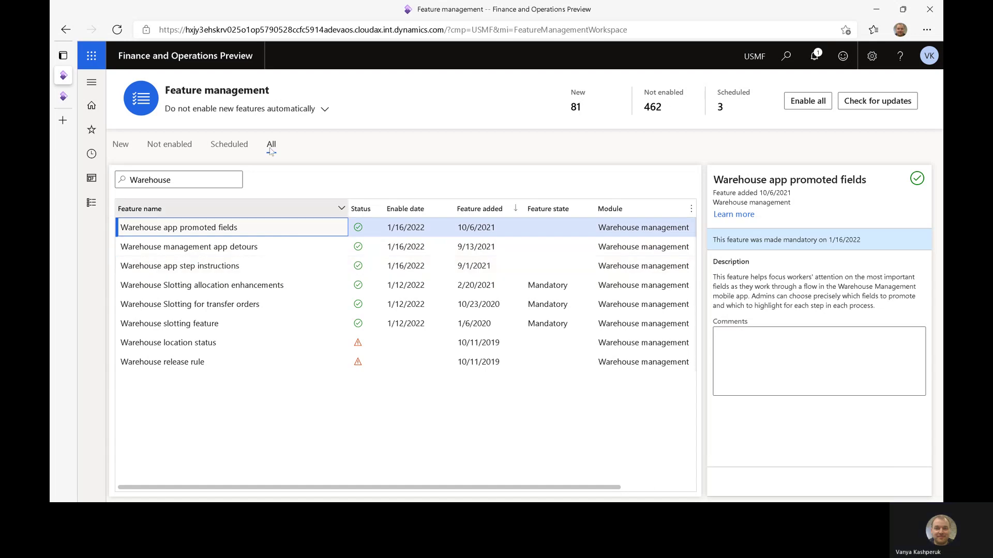
View the Warehouse app field names list from the Warehouse management mobile device setup and close it
{"action": "left_click", "coordinate": [181, 63]}
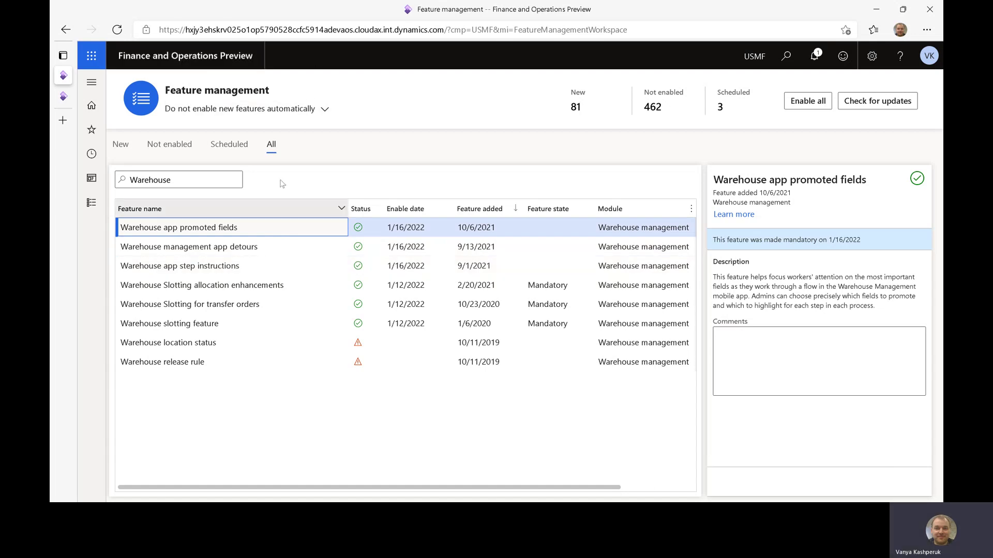
{"action": "left_click", "coordinate": [88, 208]}
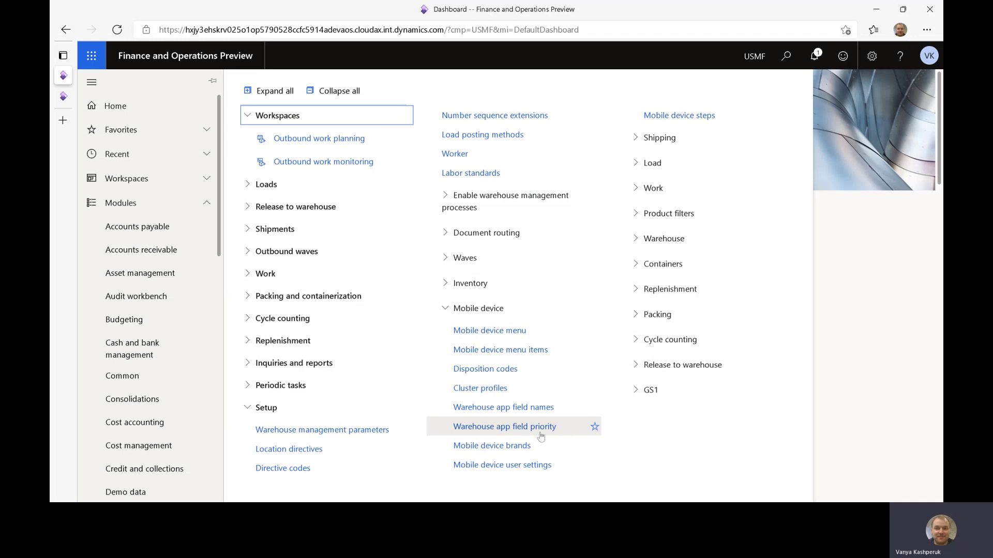
{"action": "left_click", "coordinate": [530, 412]}
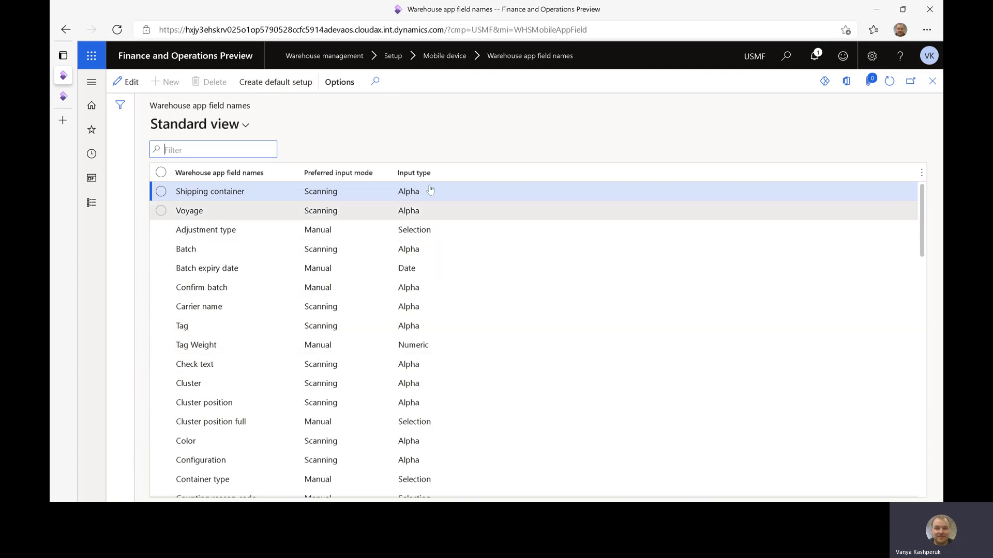
{"action": "left_click", "coordinate": [932, 81]}
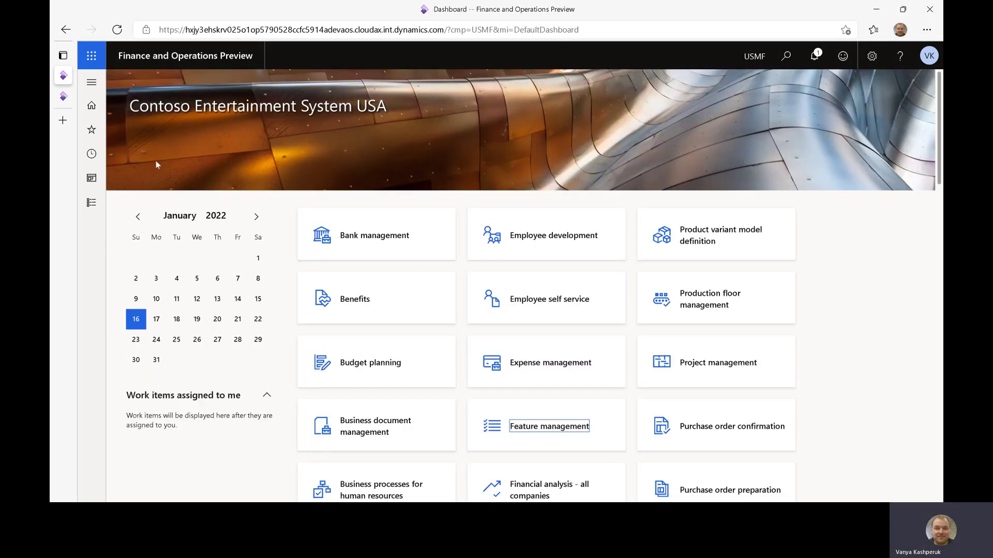
Open Mobile device steps in the Warehouse management setup and filter the list by Step ID LicensePlateId
{"action": "left_click", "coordinate": [92, 202]}
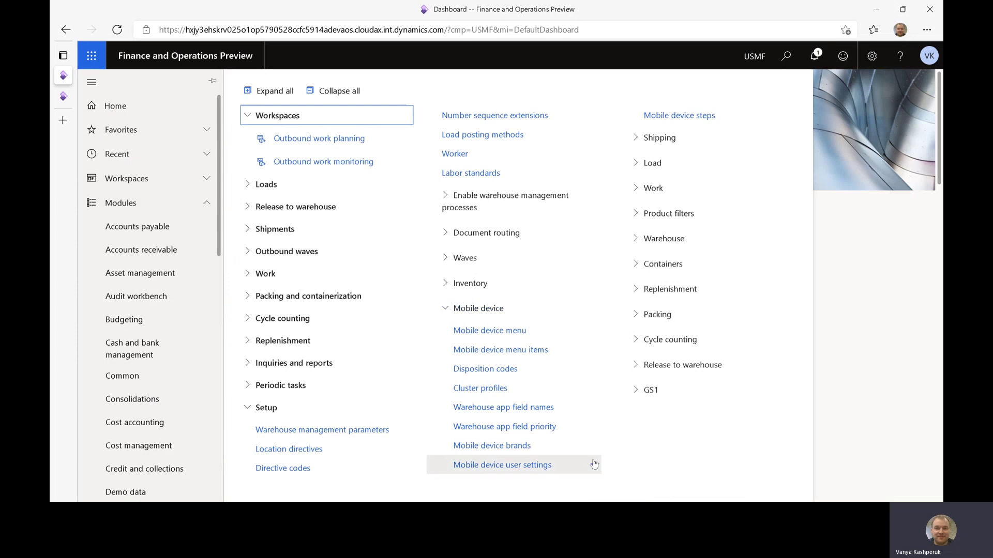
{"action": "left_click", "coordinate": [723, 119]}
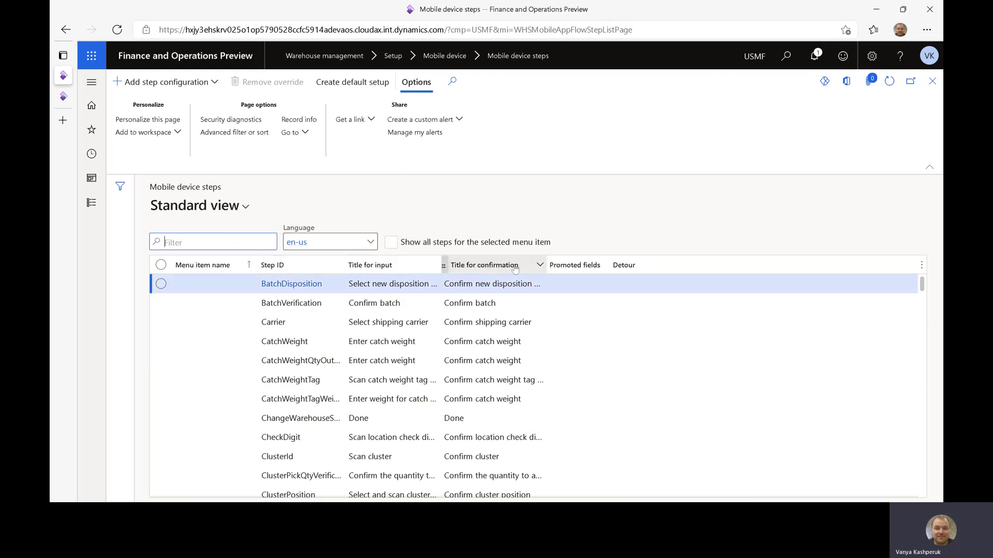
{"action": "left_click", "coordinate": [208, 240]}
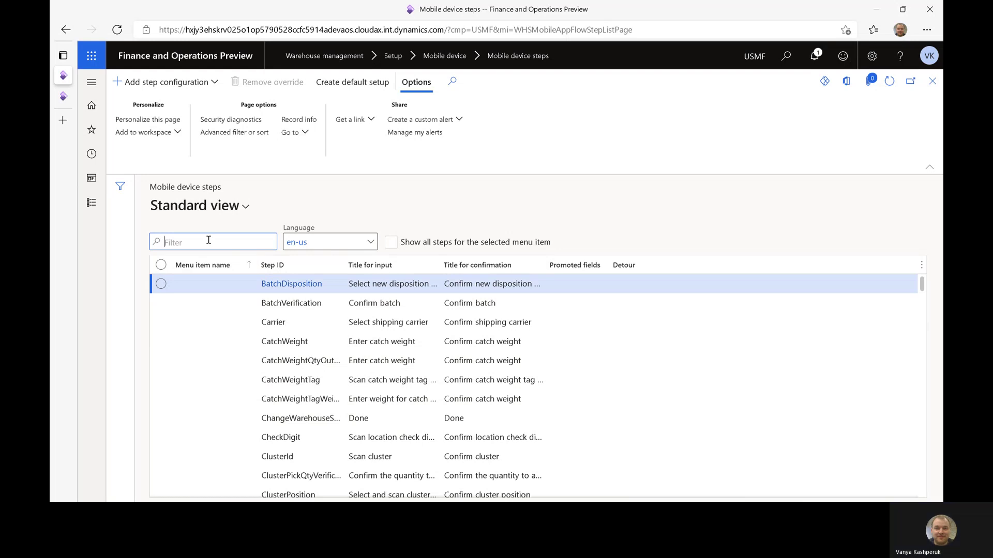
{"action": "type", "text": "License"}
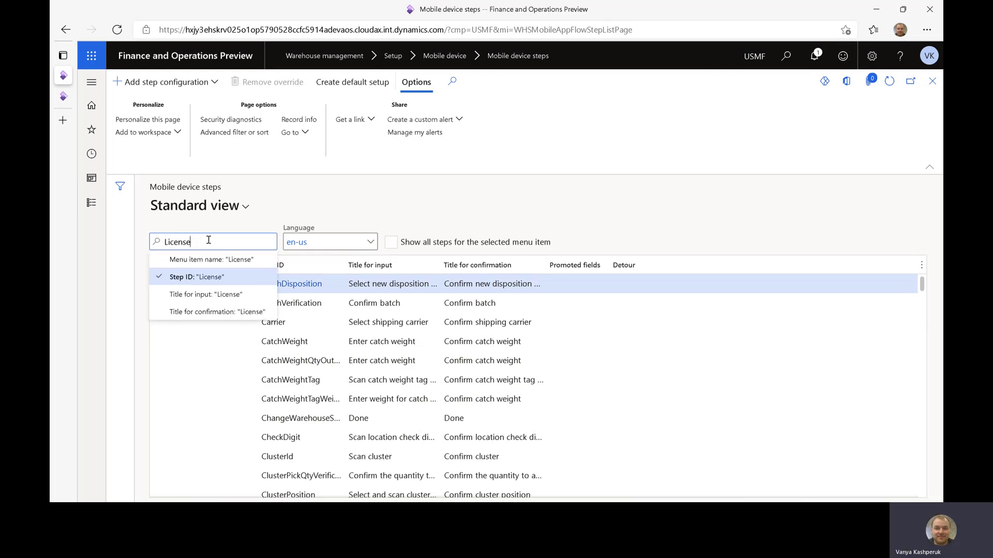
{"action": "type", "text": "PlateId"}
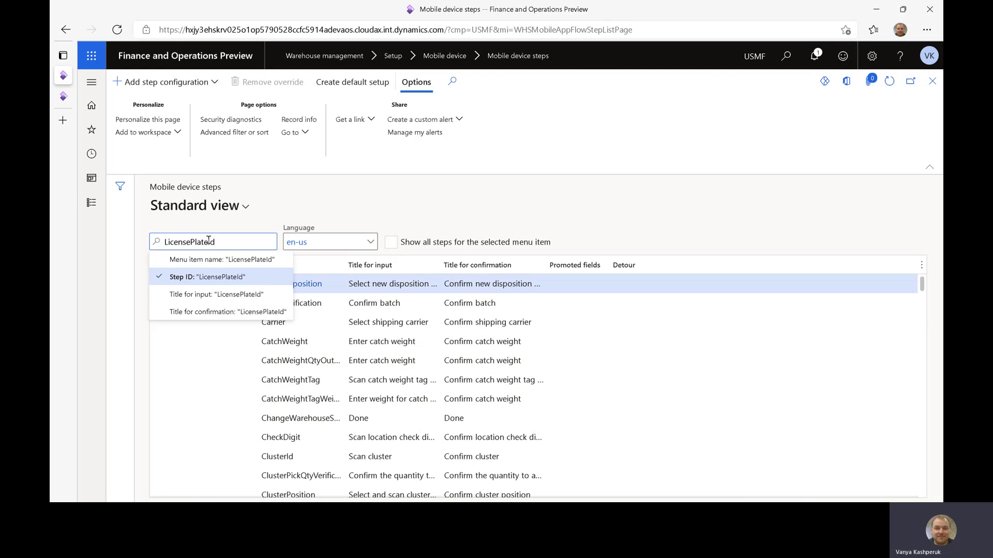
{"action": "key", "text": "Return"}
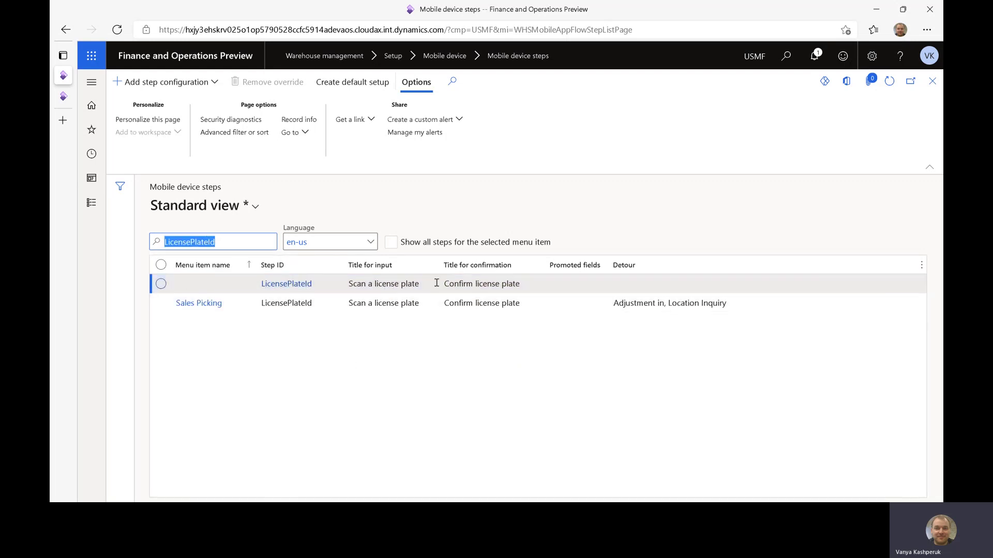
Open the Sales Picking override of the LicensePlateId step and examine its translated texts and promoted fields
{"action": "left_click", "coordinate": [370, 303]}
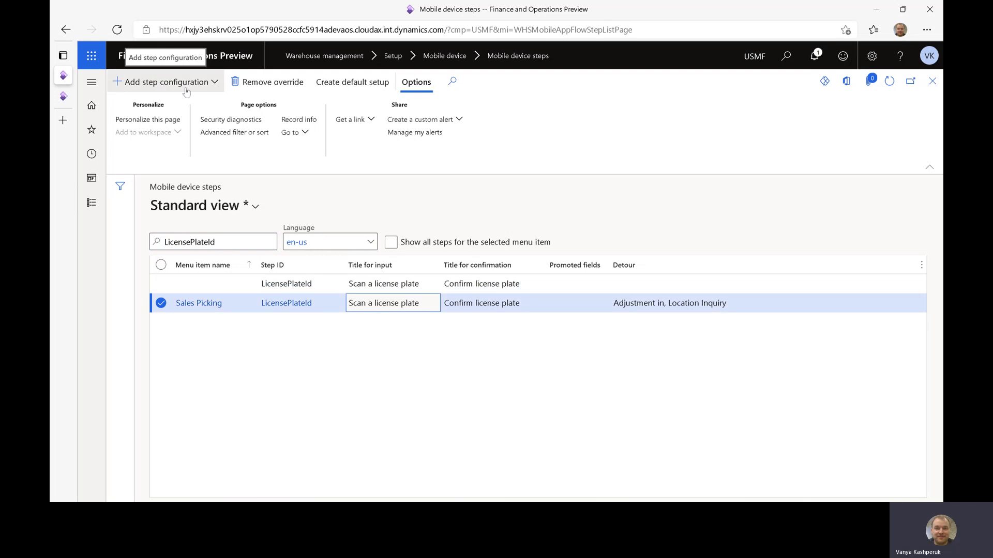
{"action": "left_click", "coordinate": [194, 307]}
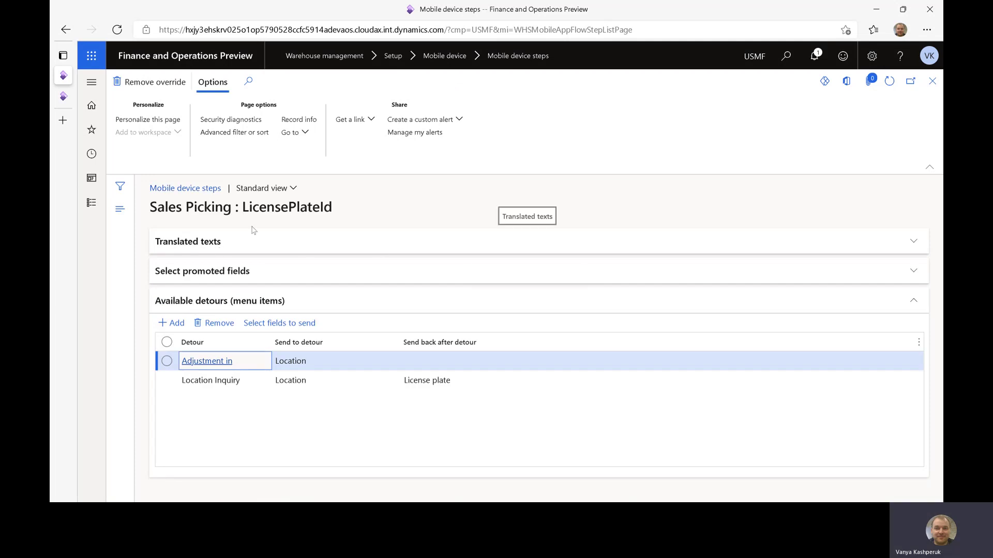
{"action": "left_click", "coordinate": [284, 244]}
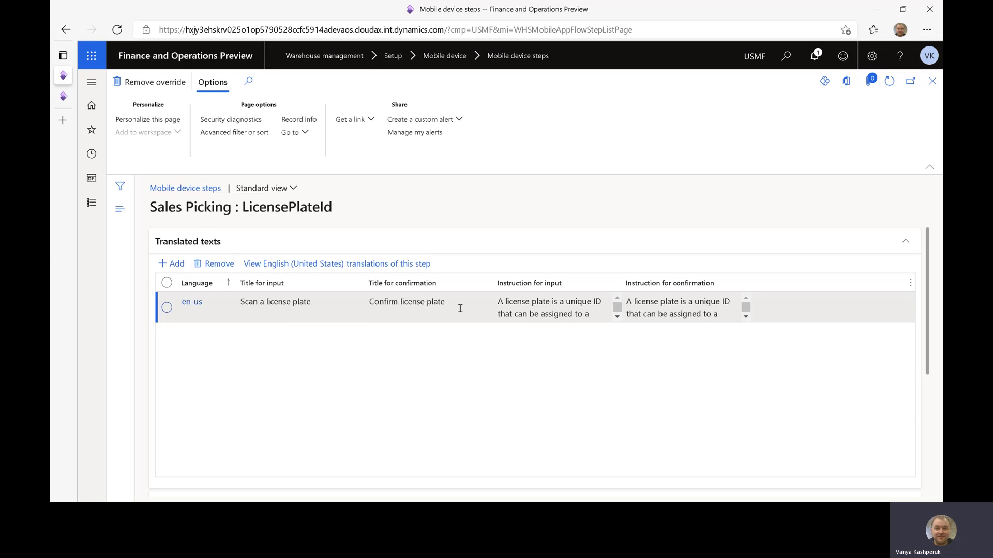
{"action": "left_click", "coordinate": [556, 243]}
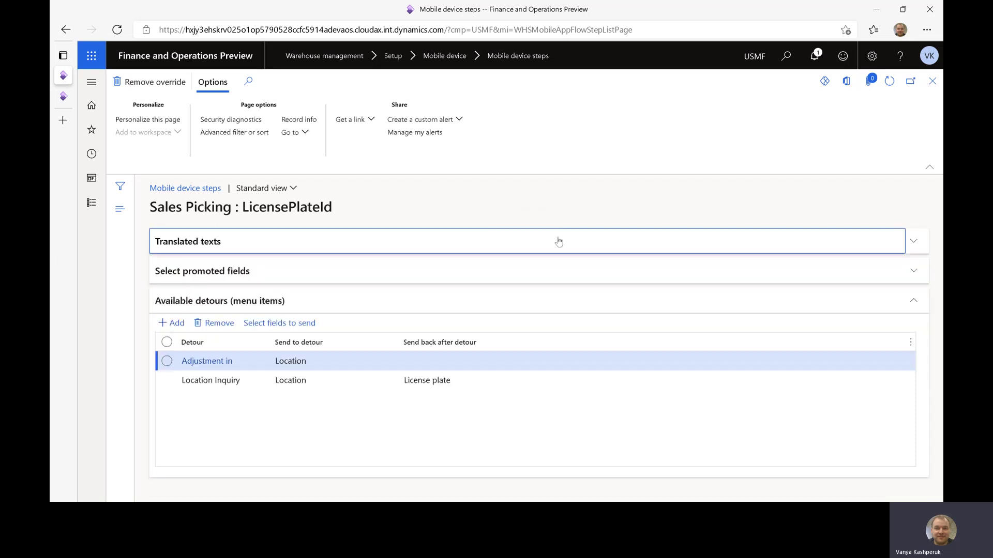
{"action": "left_click", "coordinate": [555, 275]}
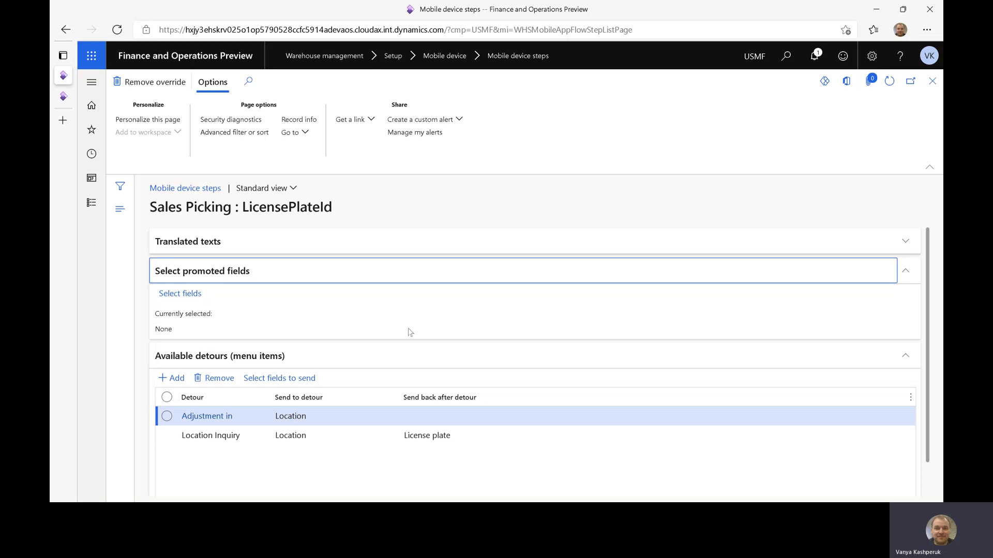
{"action": "left_click", "coordinate": [453, 277]}
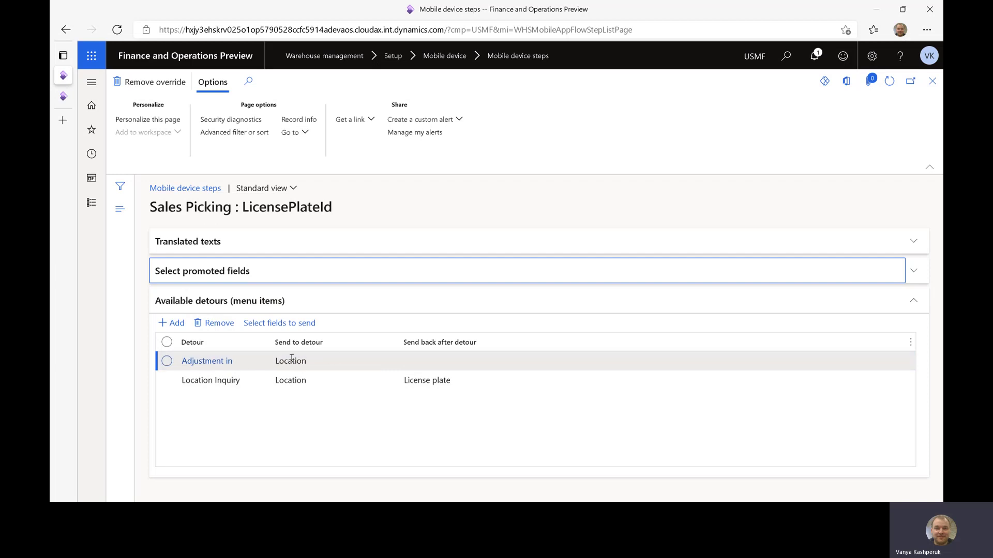
Examine the fields sent to and returned from the Adjustment in and Location Inquiry detours
{"action": "mouse_move", "coordinate": [215, 365]}
{"action": "left_click", "coordinate": [335, 367]}
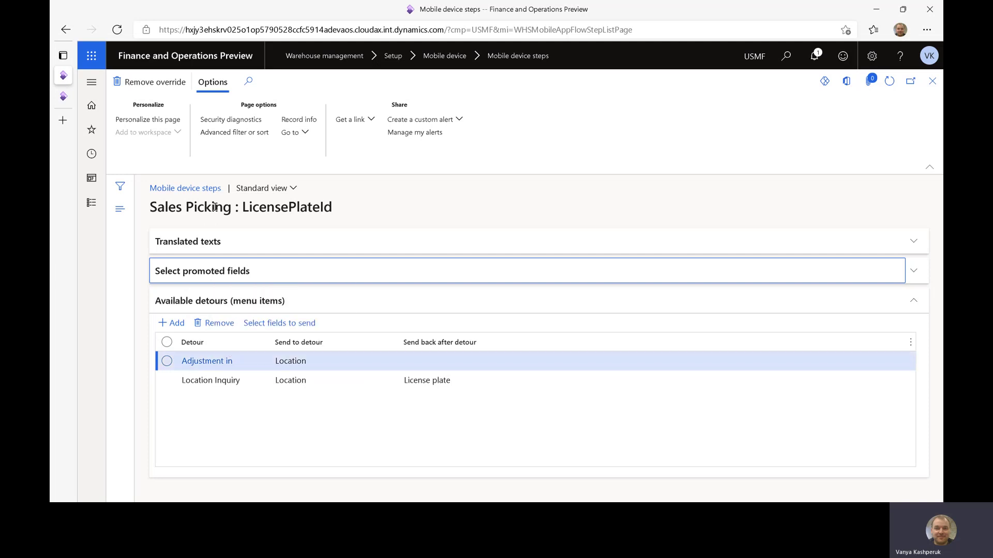
{"action": "left_click", "coordinate": [322, 381]}
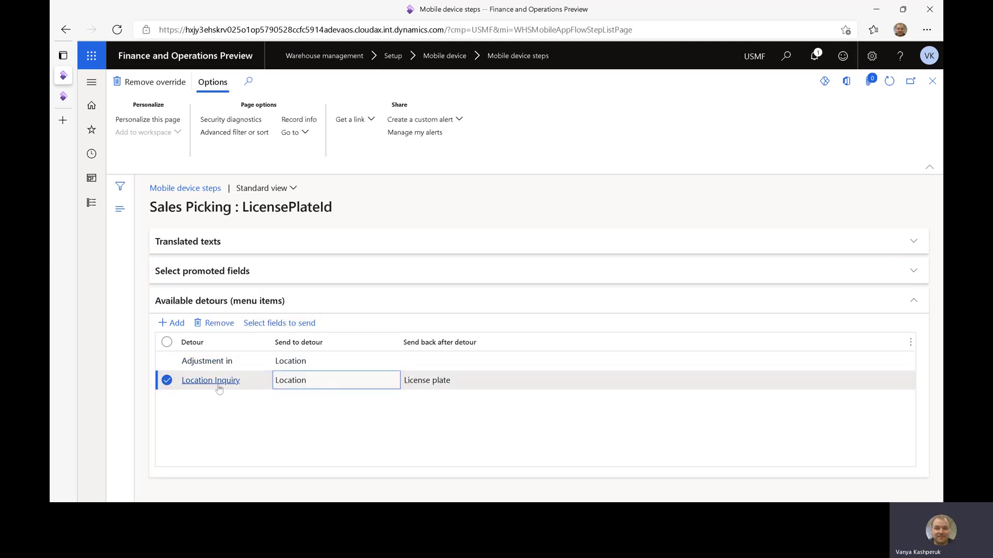
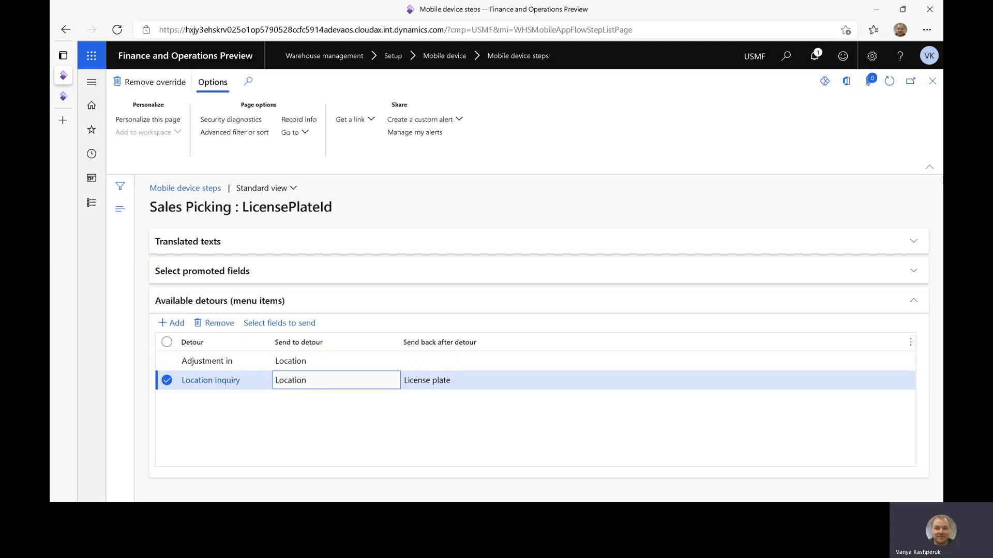
Return to the mobile device steps list and filter it by Step ID Item
{"action": "left_click", "coordinate": [932, 81]}
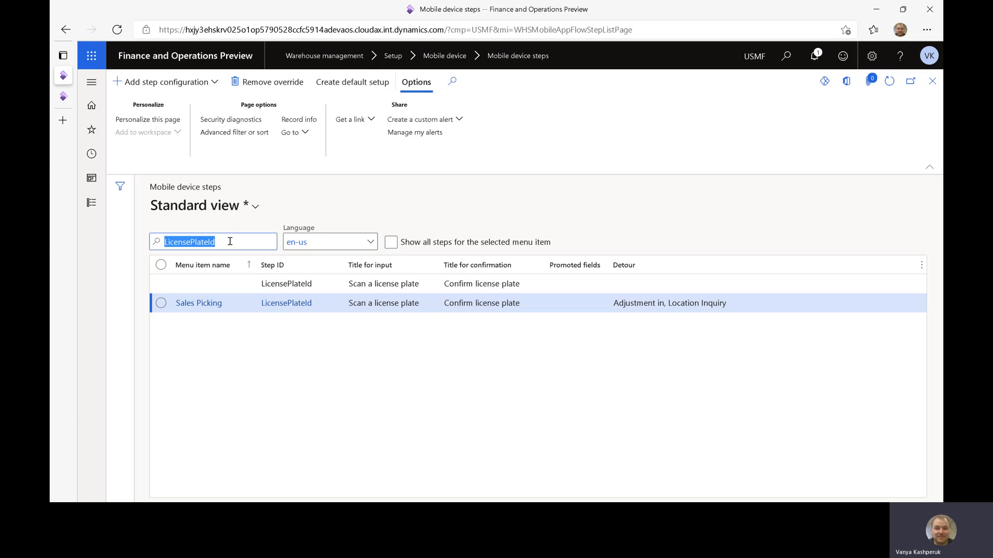
{"action": "type", "text": "Item"}
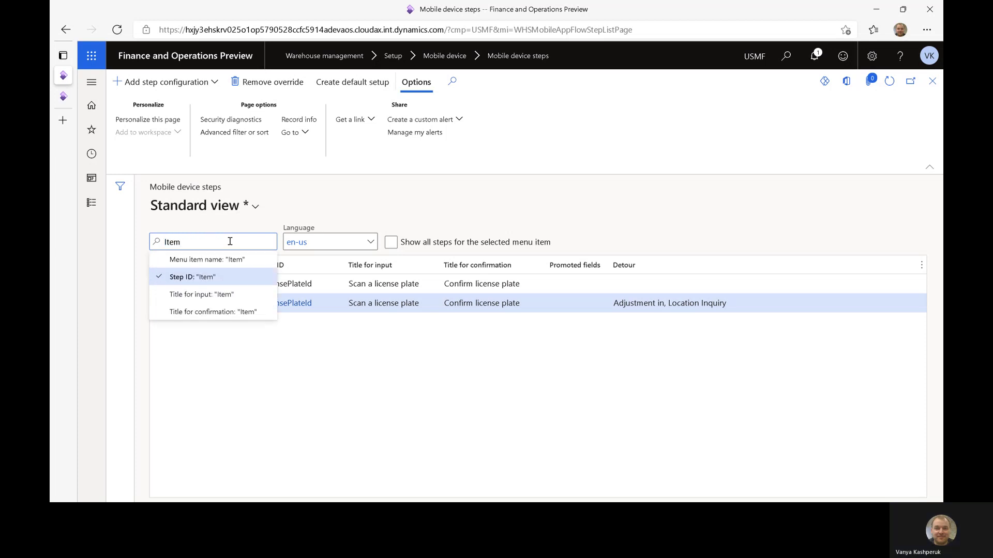
{"action": "key", "text": "Return"}
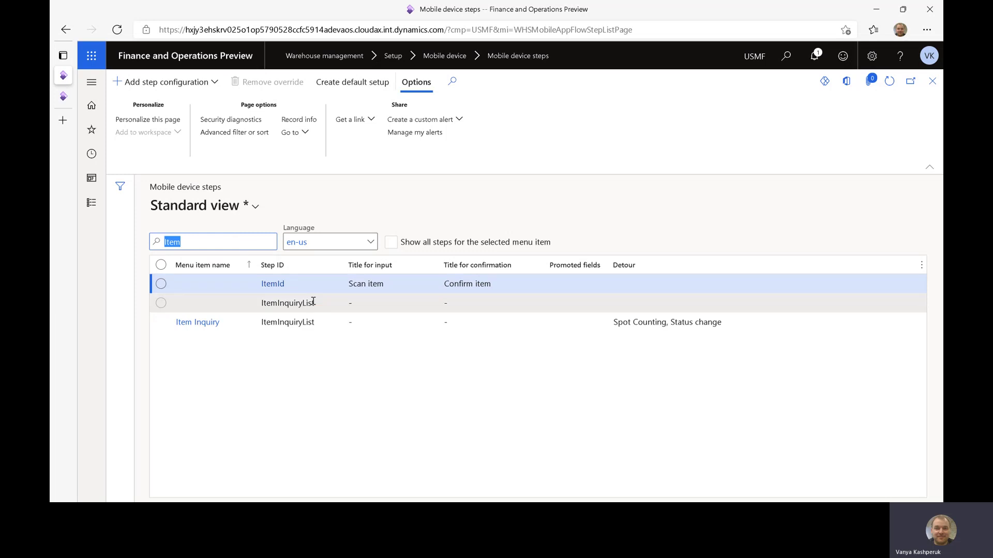
Open the Item Inquiry override of the ItemInquiryList step and examine its Spot Counting and Status change detours
{"action": "left_click", "coordinate": [315, 308]}
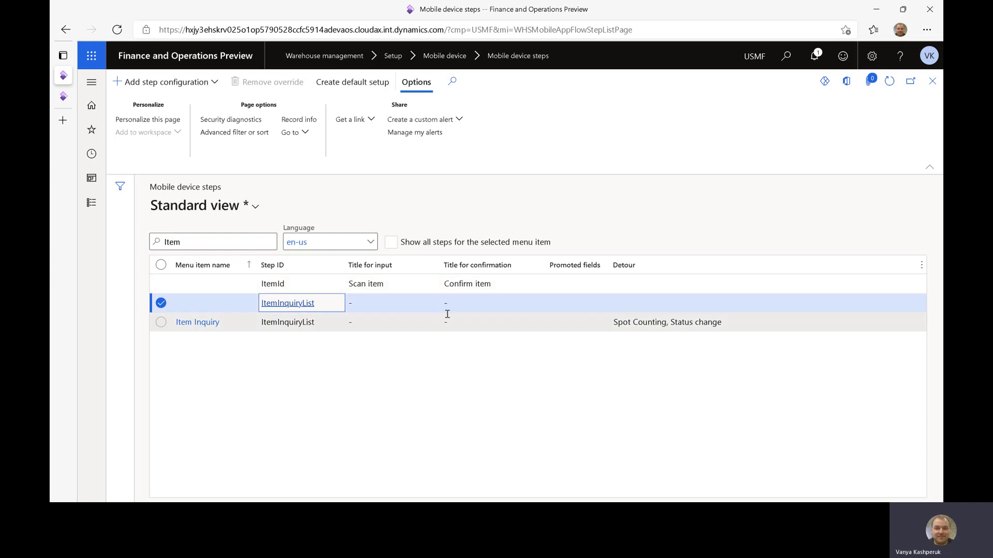
{"action": "left_click", "coordinate": [393, 327]}
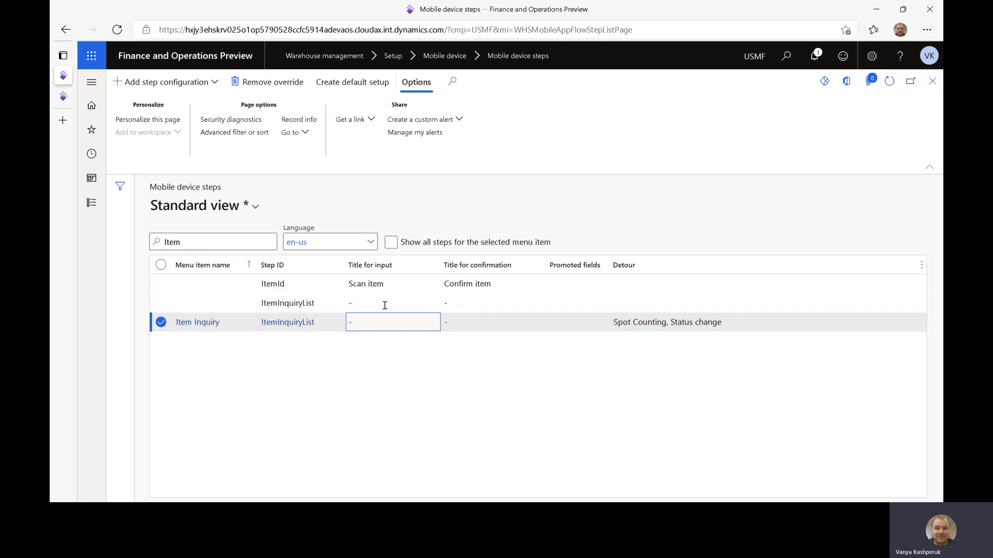
{"action": "left_click", "coordinate": [199, 323]}
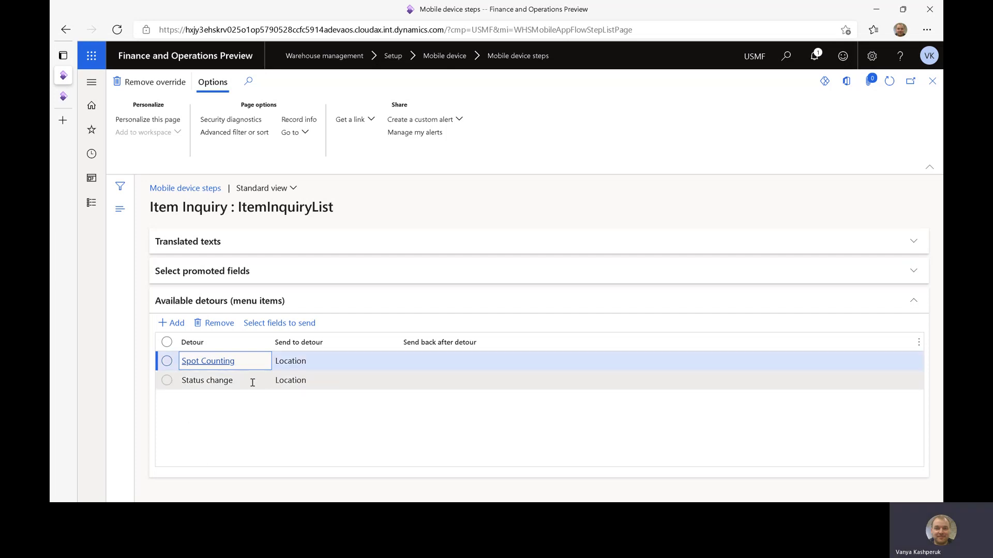
{"action": "left_click", "coordinate": [346, 381]}
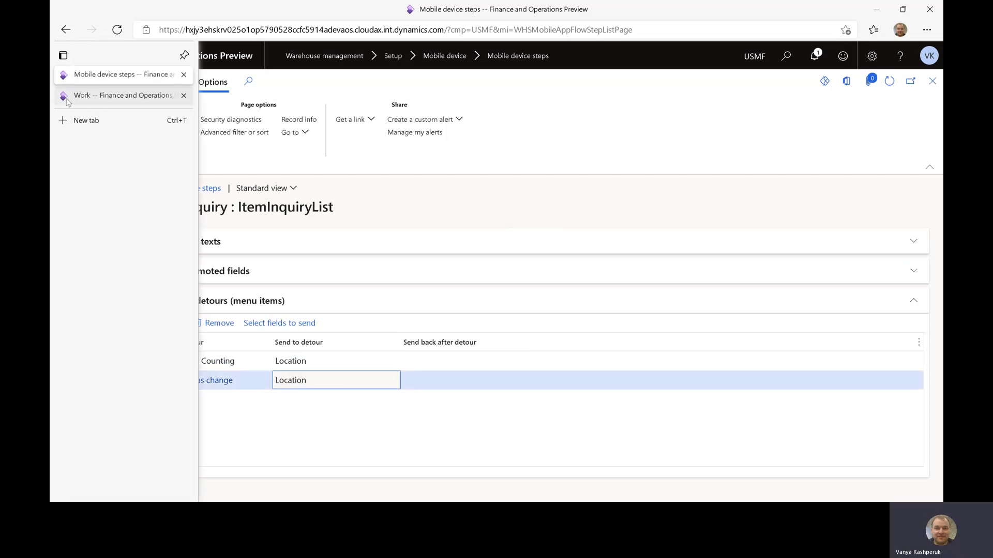
Switch to the Work page and copy the work ID USMF-000972 of the open sales work
{"action": "left_click", "coordinate": [83, 96]}
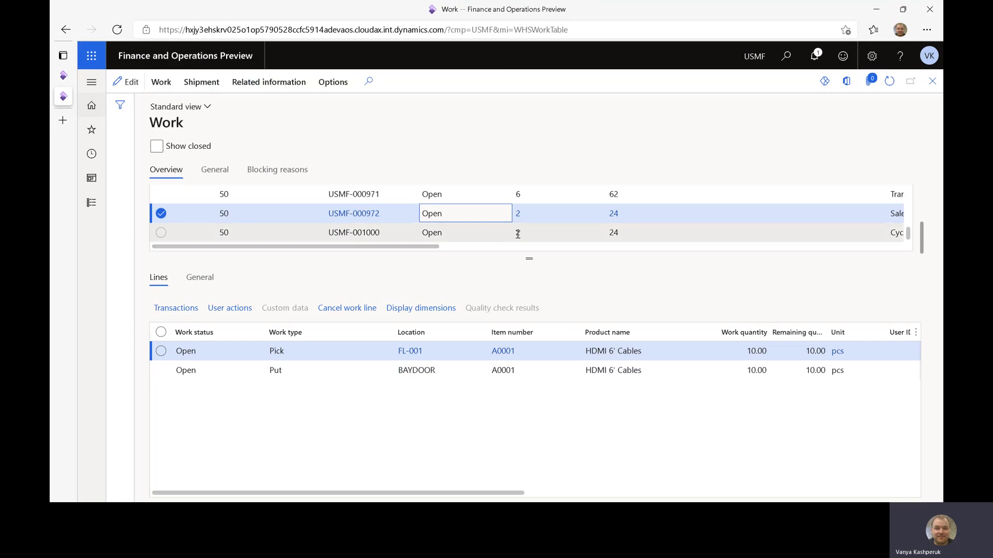
{"action": "left_click", "coordinate": [332, 218]}
{"action": "key", "text": "ctrl+c"}
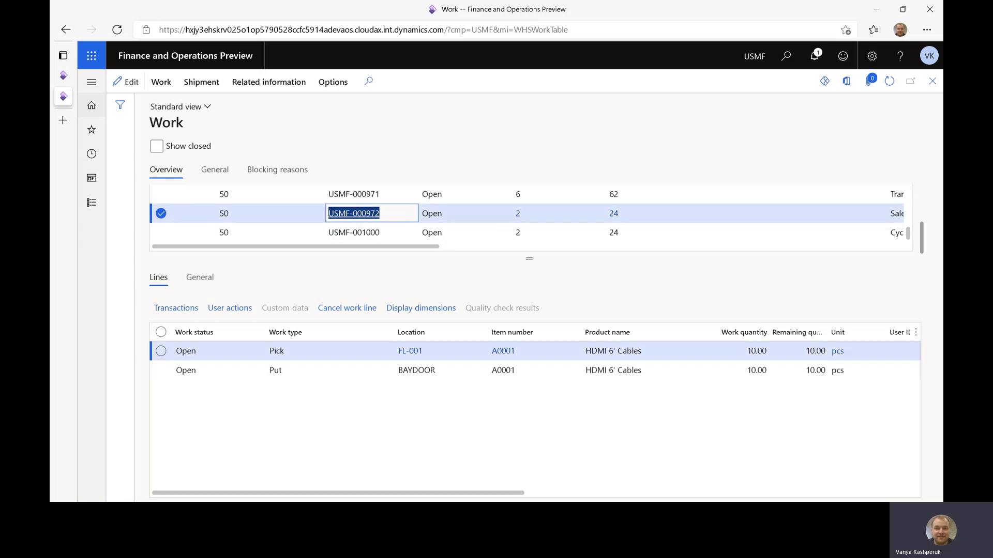
Switch to the Warehouse Management app and start Sales Picking with the copied work ID USMF-000972
{"action": "key", "text": "alt+Tab"}
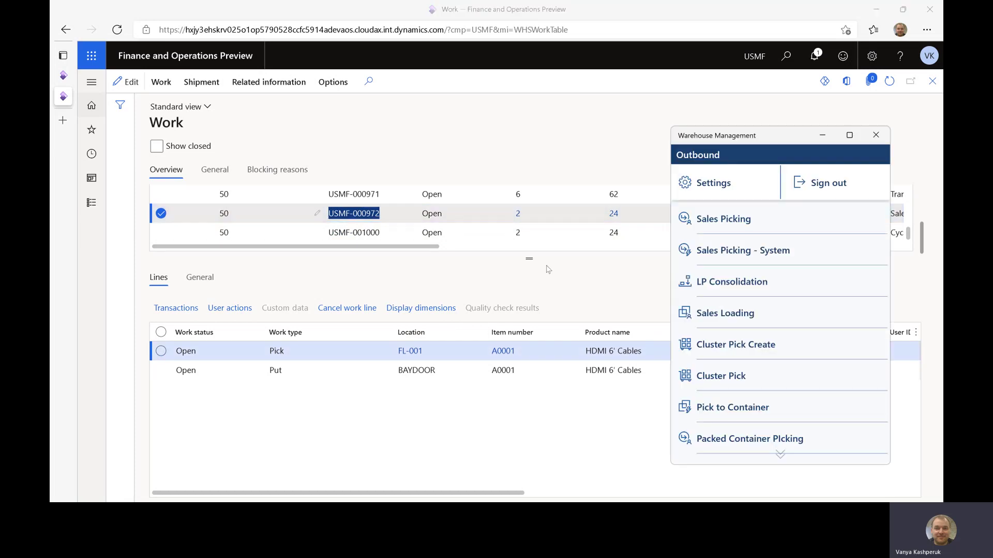
{"action": "left_click", "coordinate": [756, 224]}
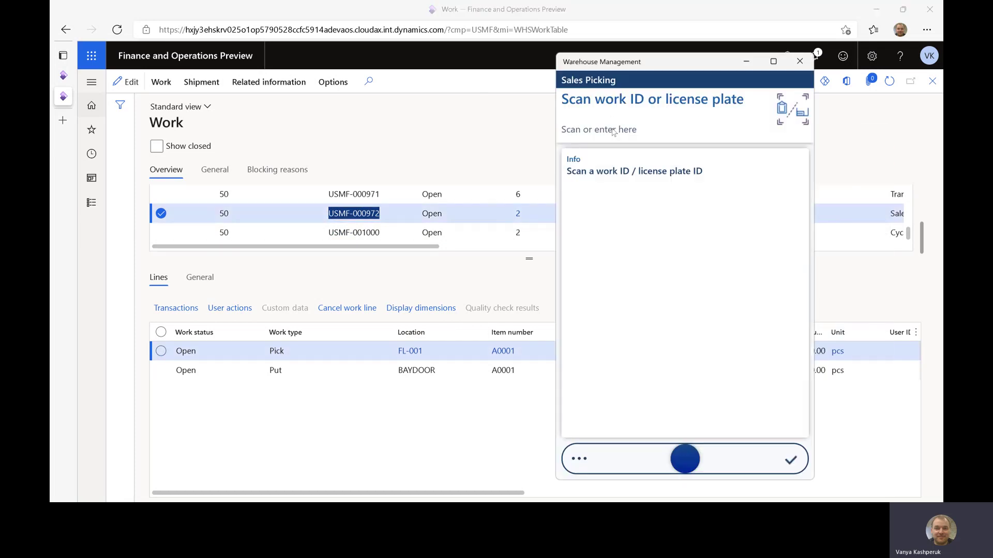
{"action": "left_click", "coordinate": [612, 129]}
{"action": "key", "text": "ctrl+v"}
{"action": "key", "text": "Return"}
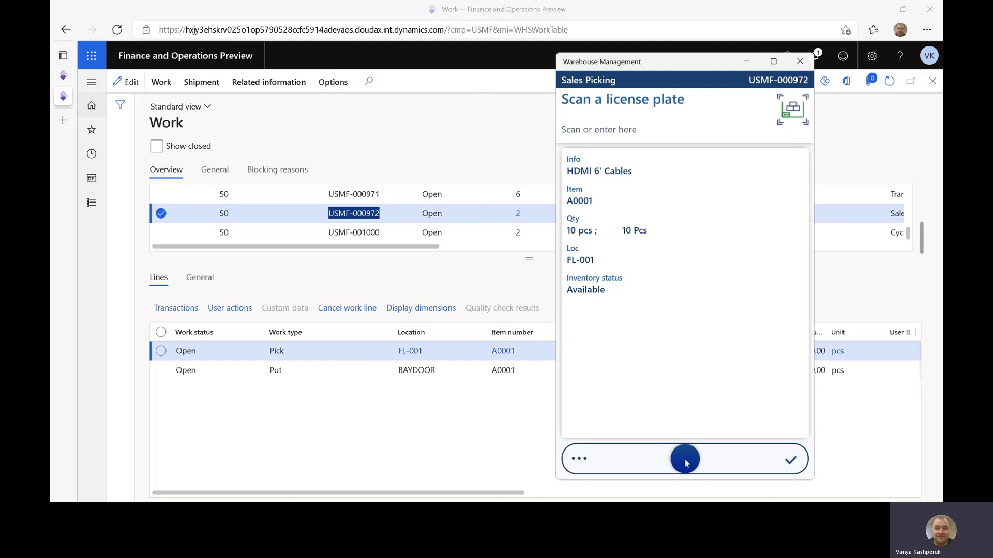
Take the Location Inquiry detour for location FL-001, return license plate AnotherLP to the sales pick and confirm it
{"action": "left_click_drag", "start_coordinate": [686, 459], "coordinate": [618, 459]}
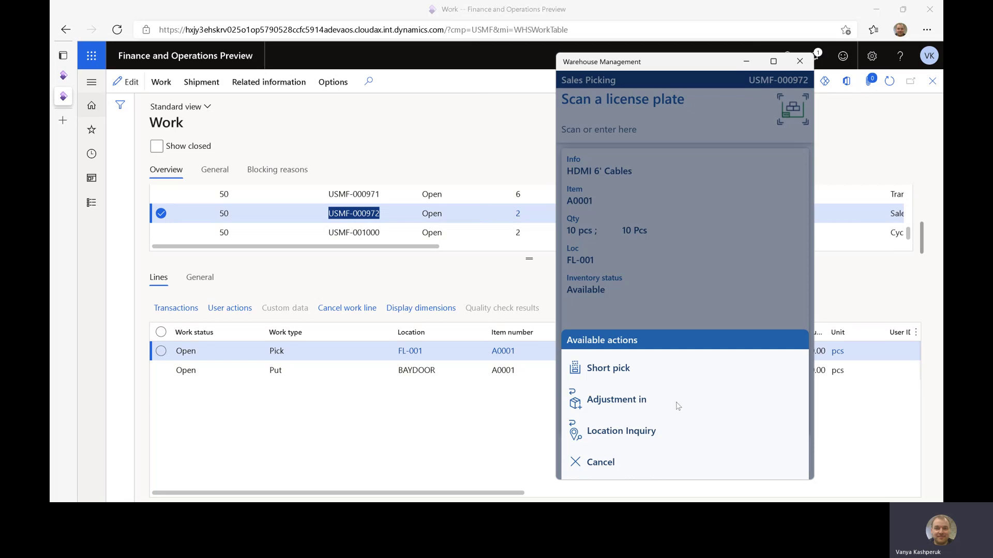
{"action": "left_click", "coordinate": [621, 431]}
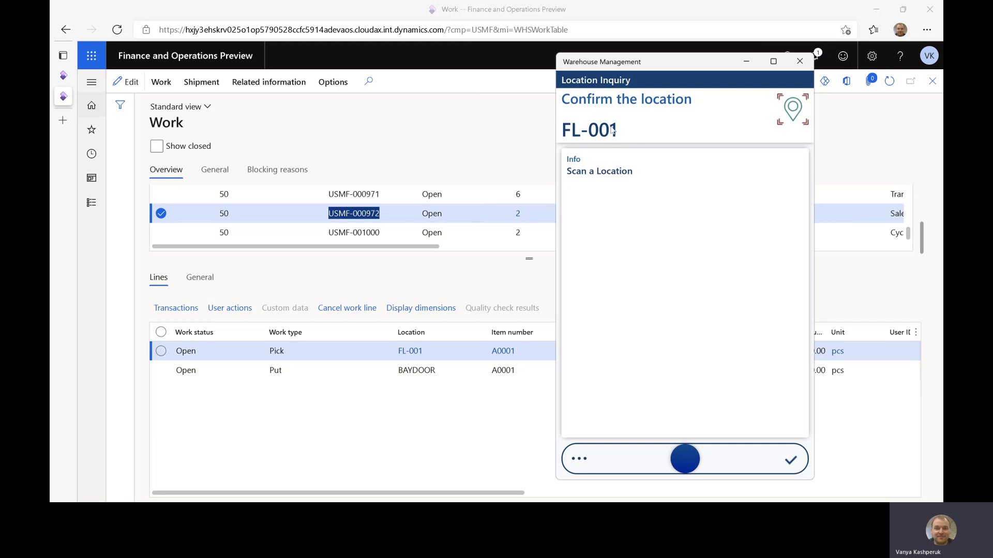
{"action": "left_click", "coordinate": [789, 459]}
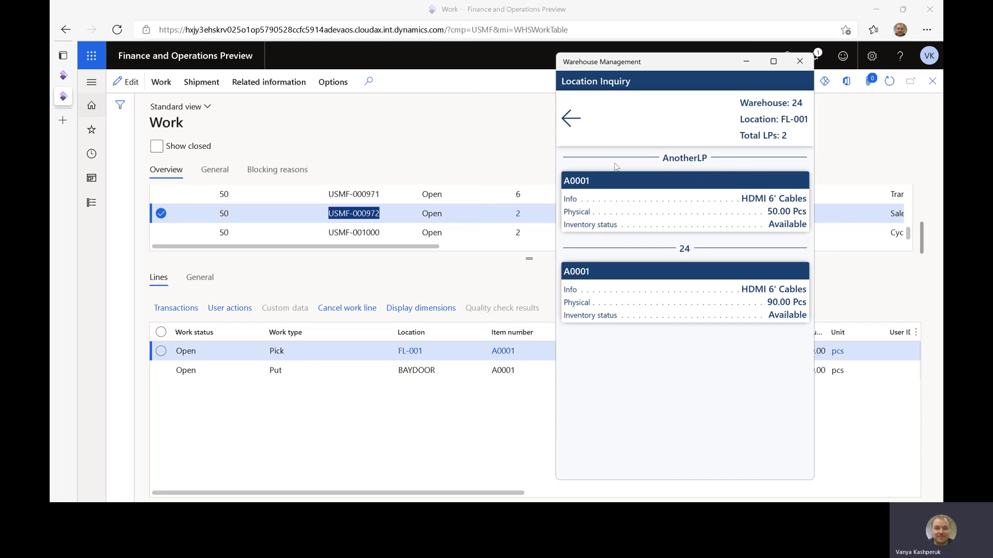
{"action": "left_click", "coordinate": [570, 119]}
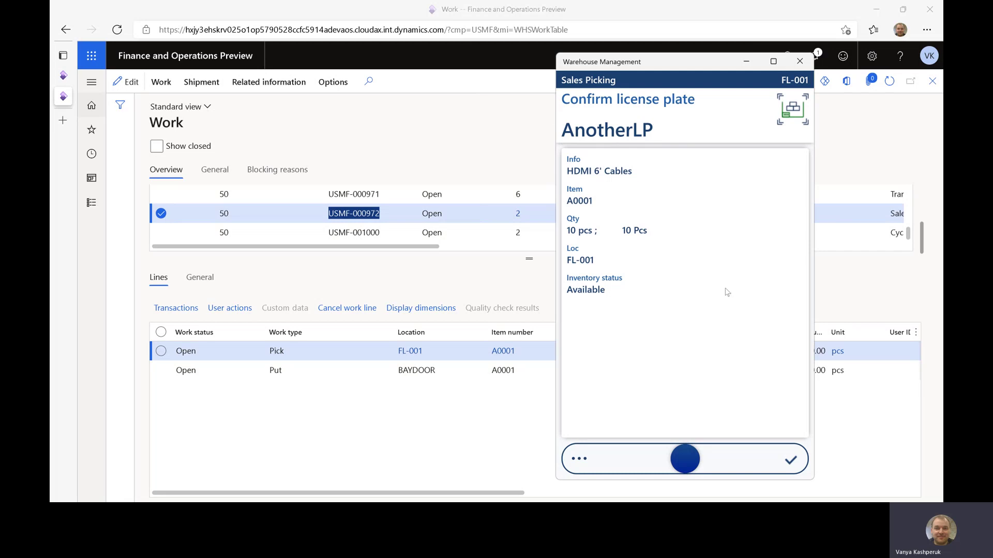
{"action": "left_click", "coordinate": [685, 462]}
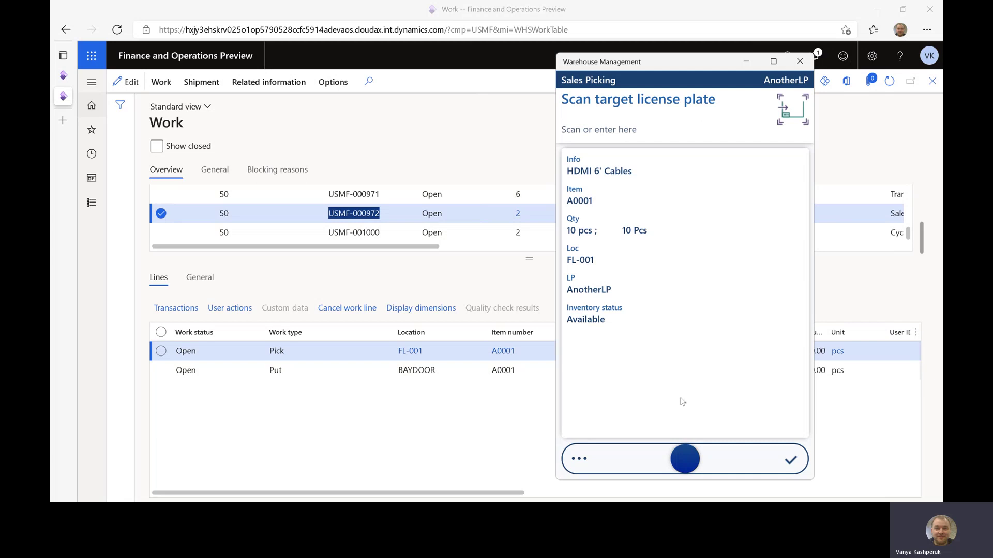
Cancel the sales picking of the current work and return to the app's main menu
{"action": "left_click", "coordinate": [675, 467]}
{"action": "left_click", "coordinate": [646, 460]}
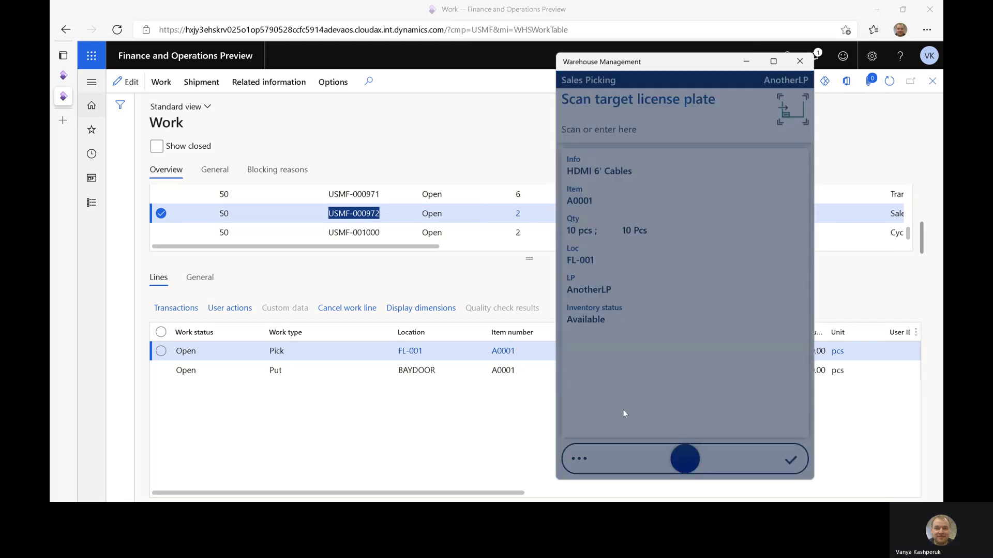
{"action": "left_click", "coordinate": [682, 459]}
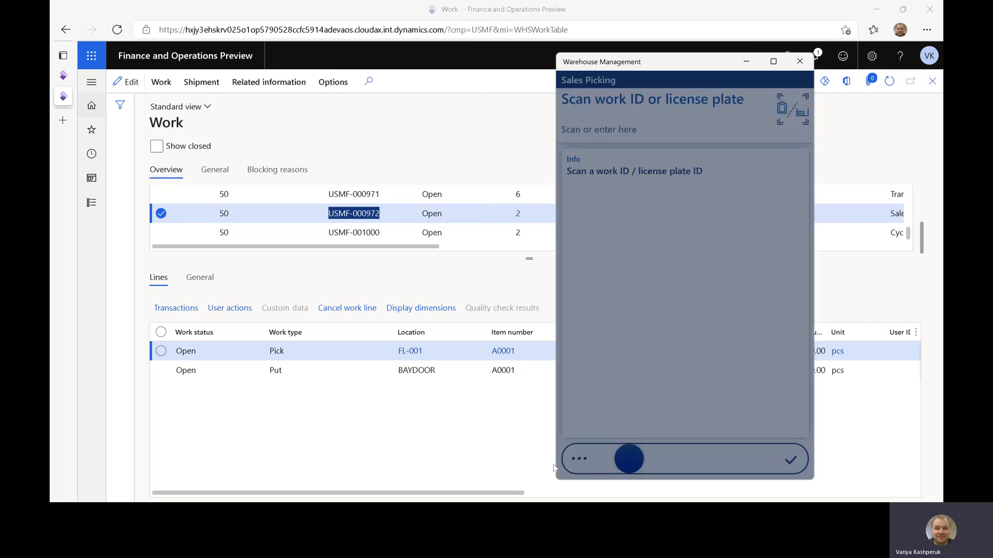
{"action": "left_click", "coordinate": [622, 464]}
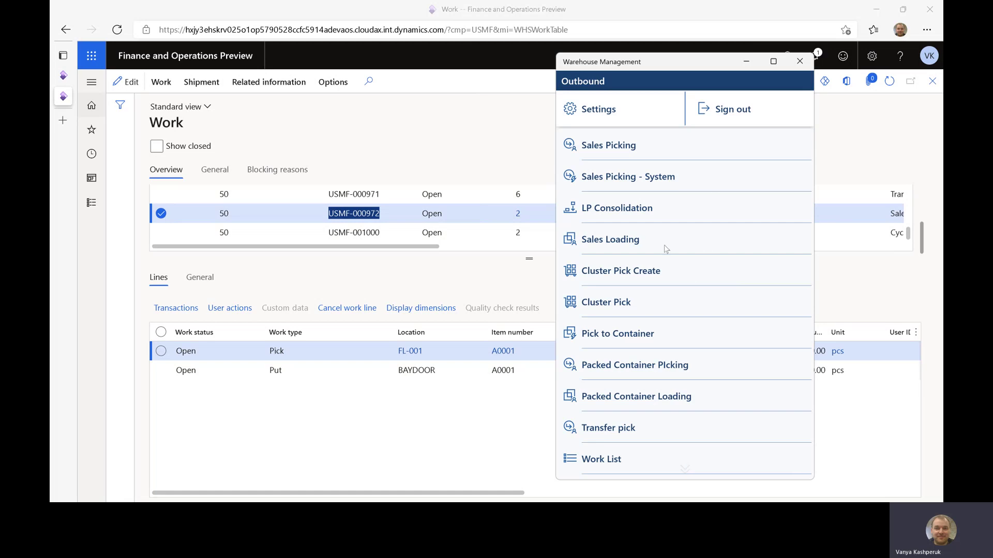
{"action": "scroll", "coordinate": [634, 421], "scroll_direction": "down", "scroll_amount": 2}
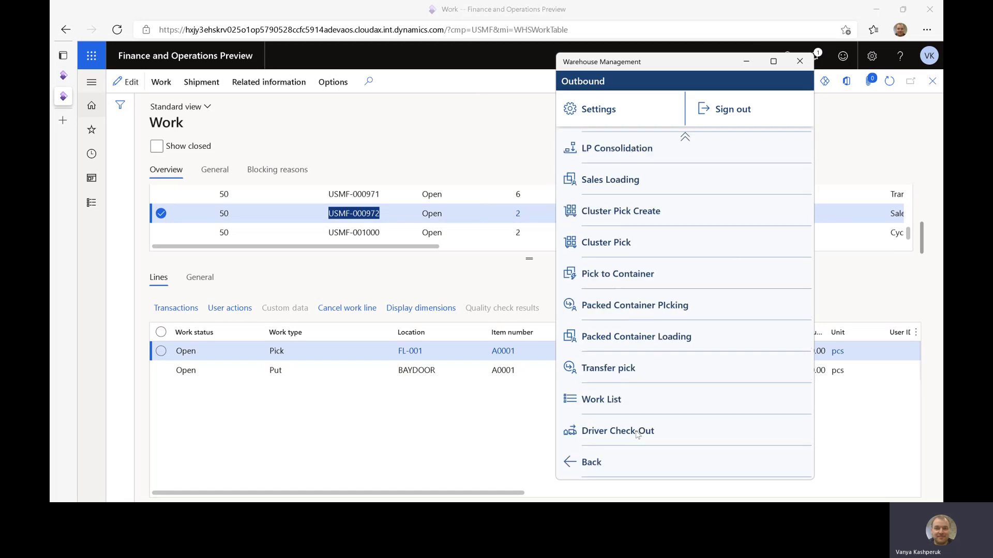
{"action": "left_click", "coordinate": [592, 462]}
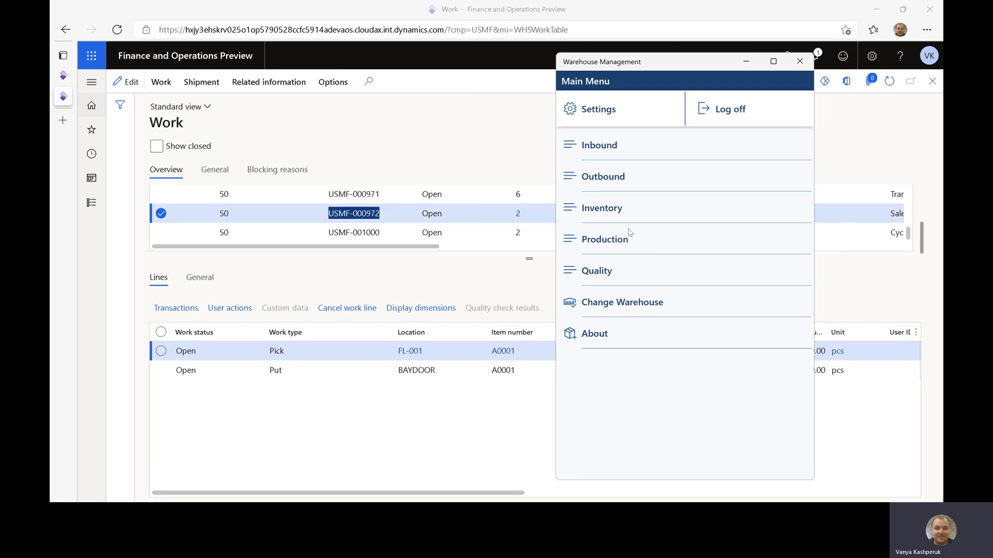
Open the Item Inquiry among the inventory functions and look up item A0001
{"action": "left_click", "coordinate": [636, 212]}
{"action": "left_click", "coordinate": [634, 206]}
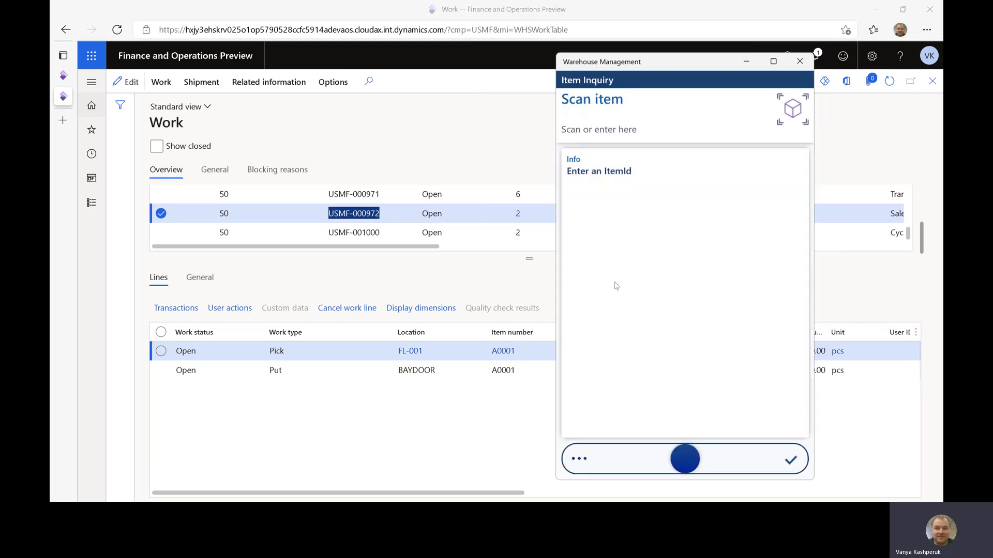
{"action": "type", "text": "A0001"}
{"action": "key", "text": "Return"}
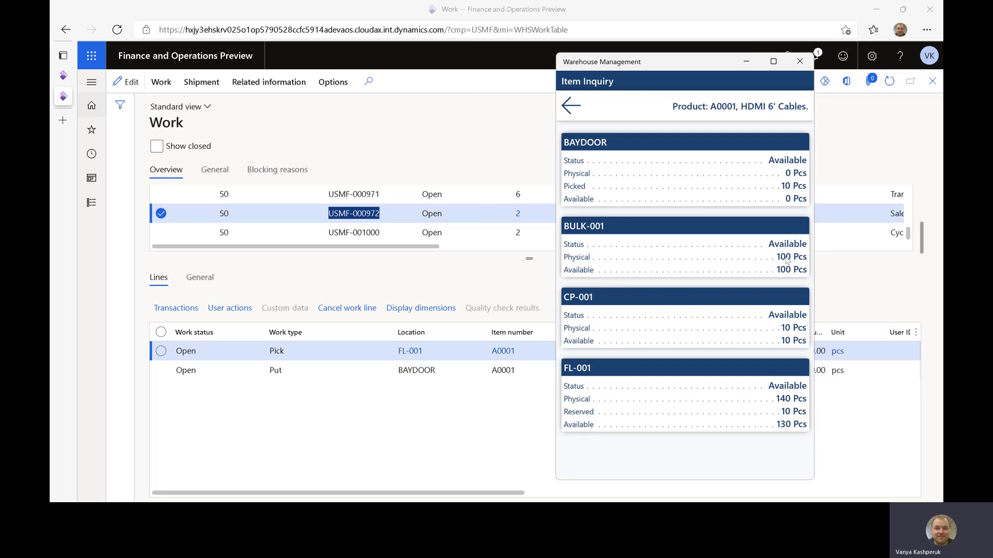
Take the Spot Counting detour for location BULK-001, turn off its instruction message, confirm the location and cancel at the quantity entry
{"action": "left_click", "coordinate": [639, 230]}
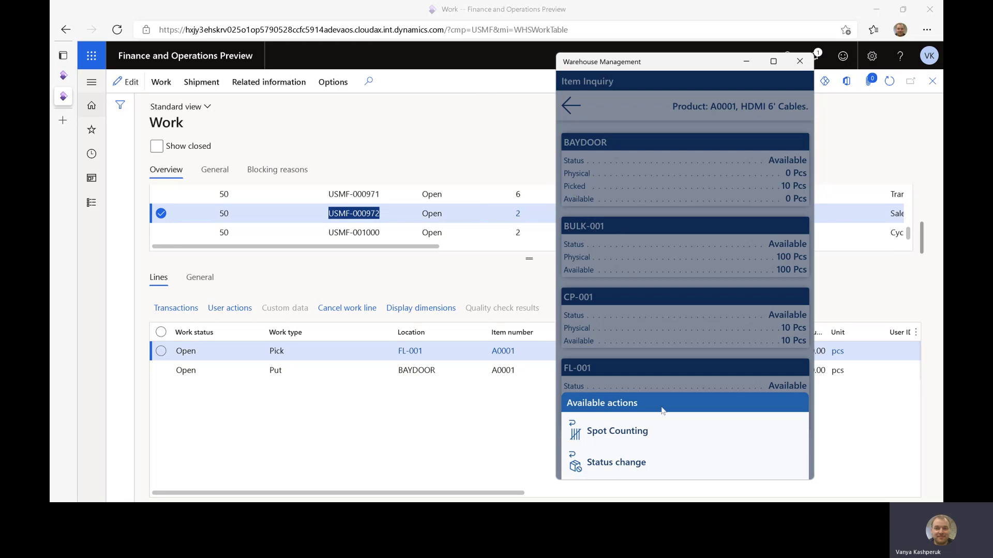
{"action": "left_click", "coordinate": [638, 430]}
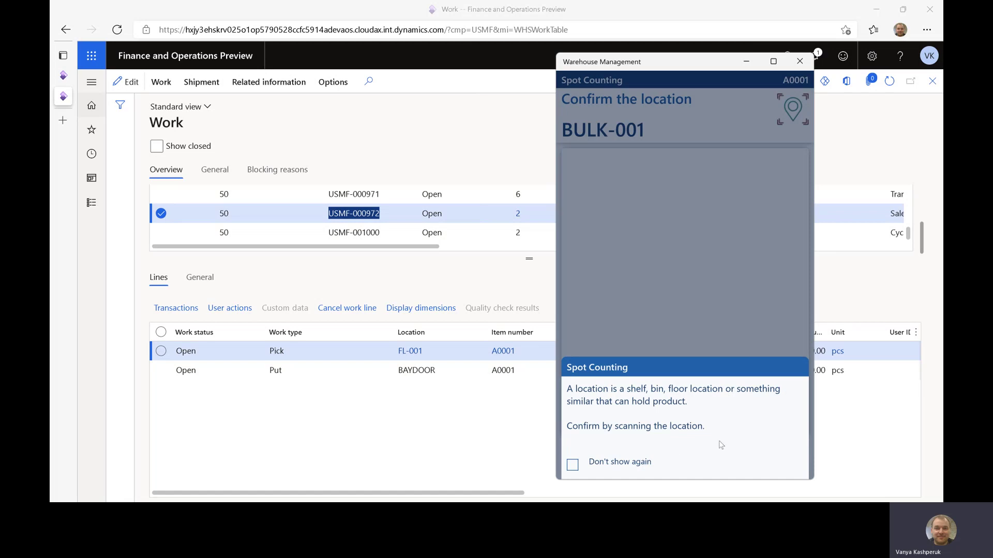
{"action": "left_click", "coordinate": [572, 465]}
{"action": "left_click", "coordinate": [711, 293]}
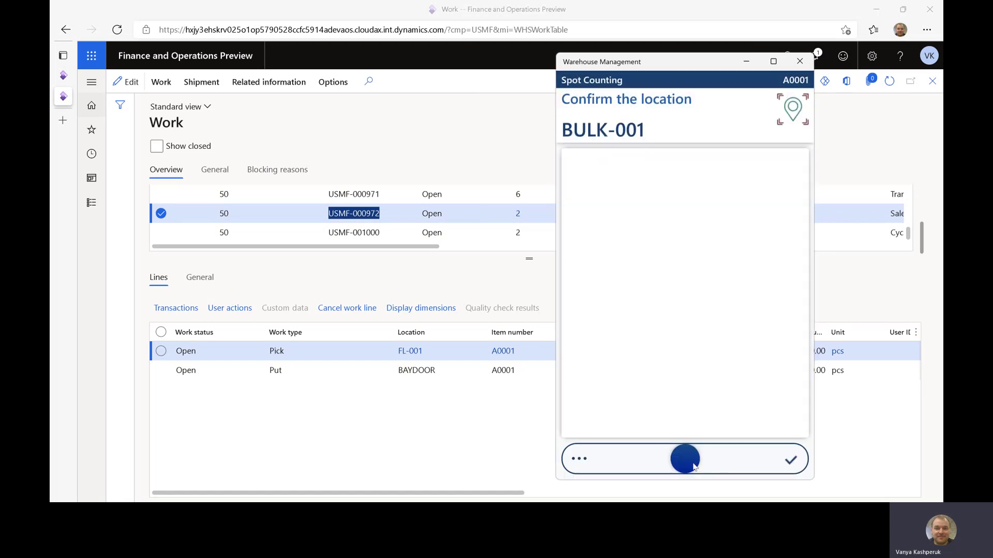
{"action": "left_click", "coordinate": [694, 467]}
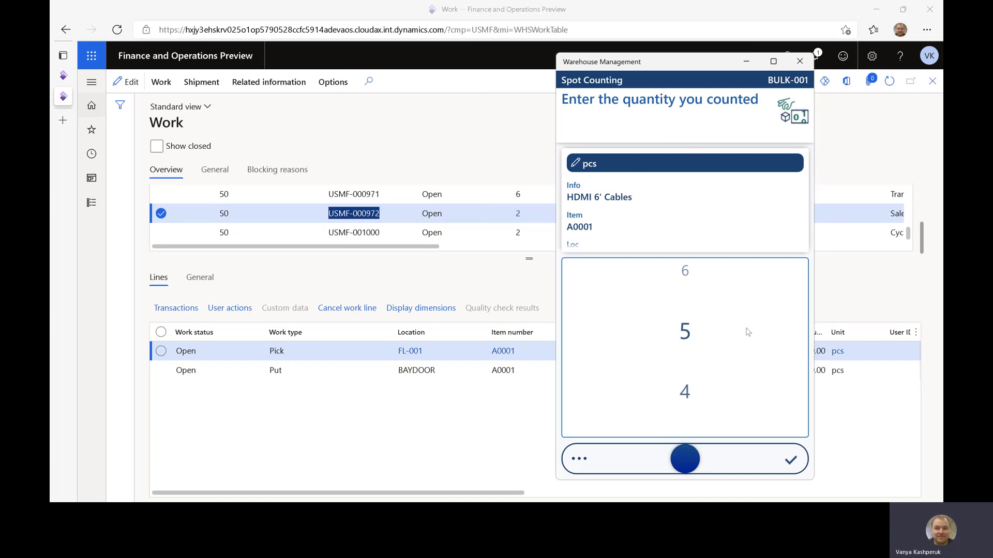
{"action": "left_click", "coordinate": [683, 457]}
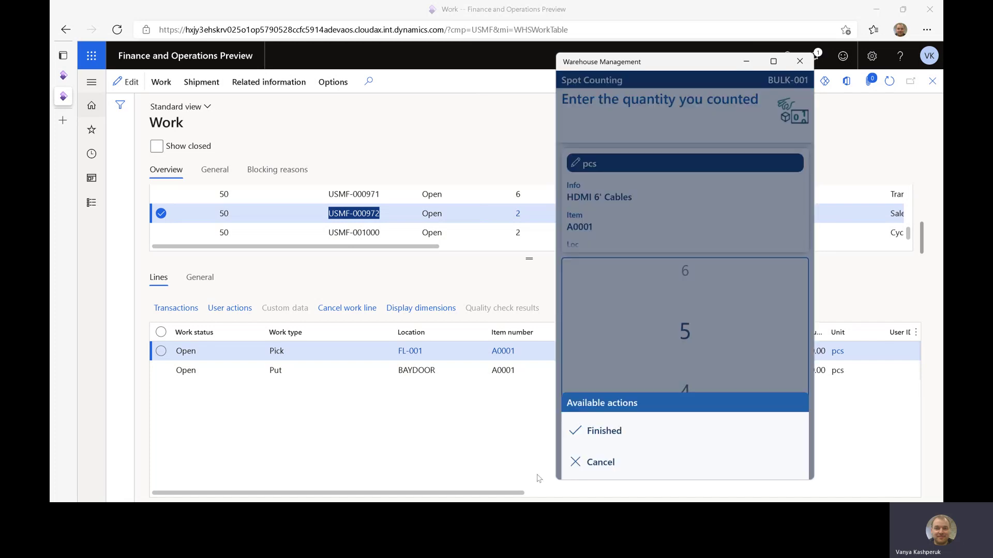
{"action": "left_click", "coordinate": [599, 462]}
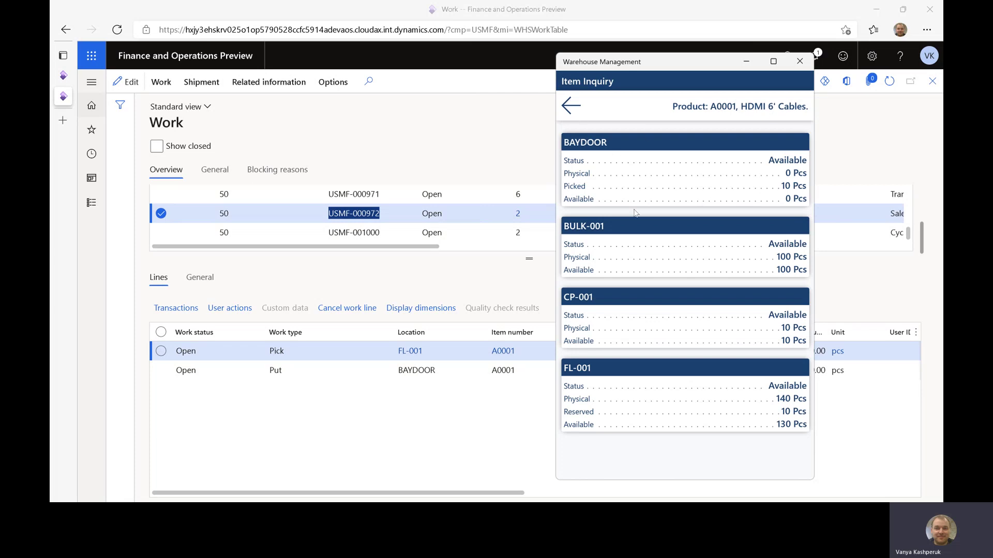
Check the detours available for FL-001 and start Spot Counting again for location BULK-001
{"action": "left_click", "coordinate": [627, 376]}
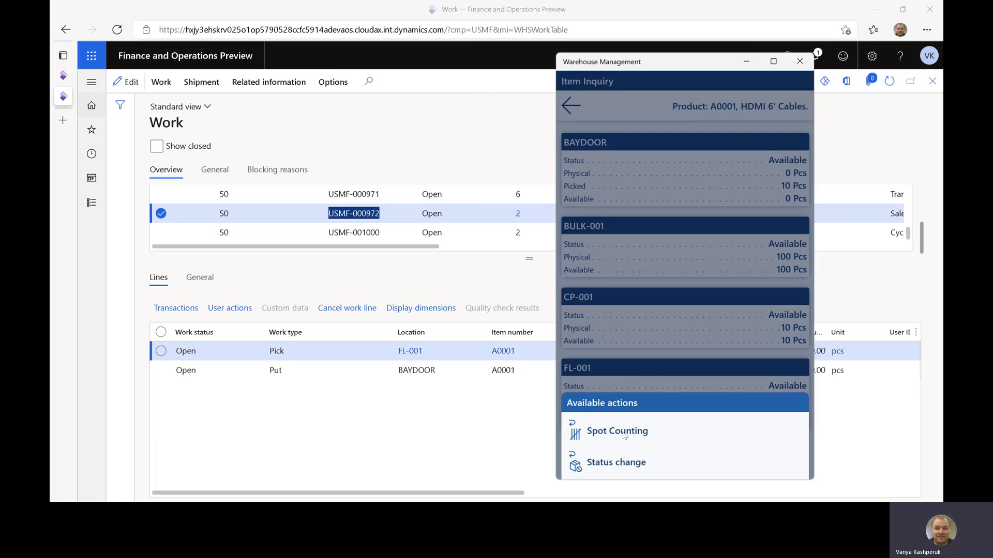
{"action": "left_click", "coordinate": [694, 325]}
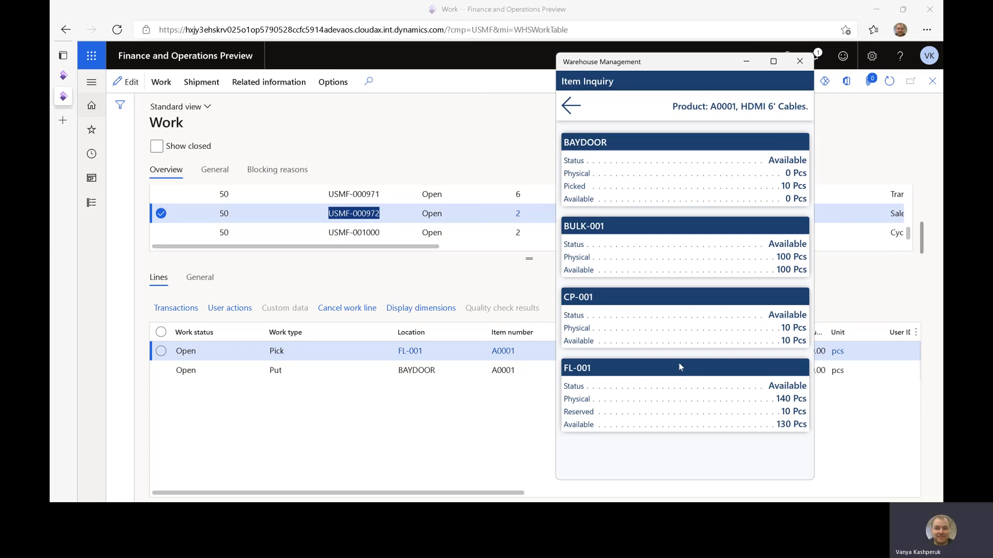
{"action": "left_click", "coordinate": [616, 231]}
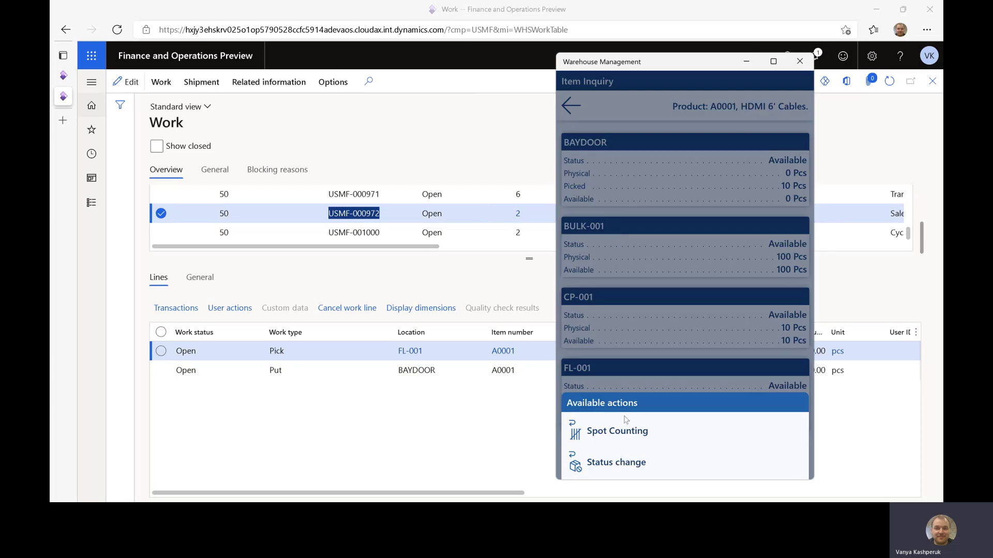
{"action": "left_click", "coordinate": [613, 431]}
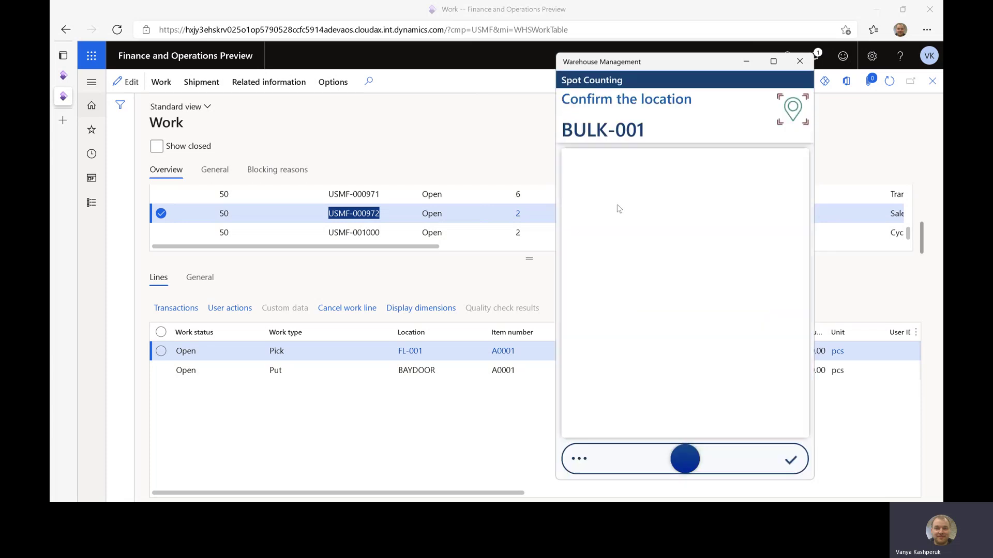